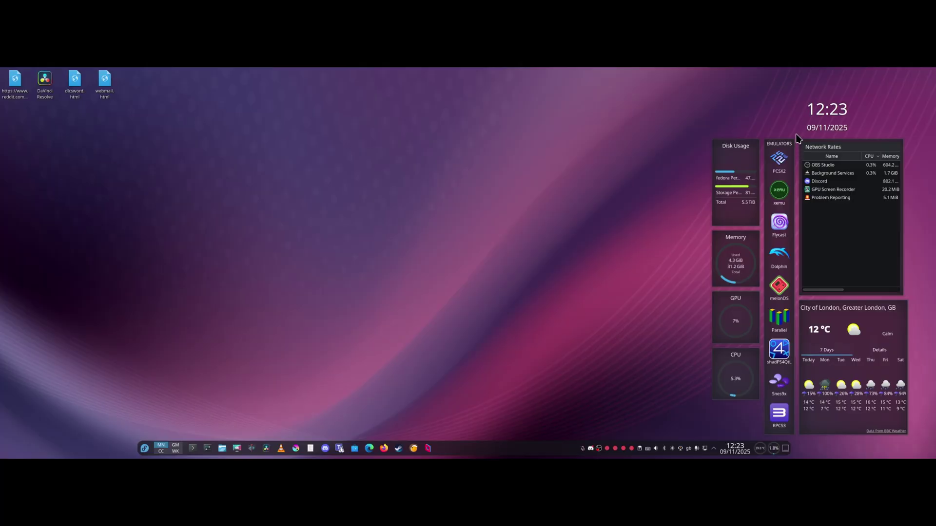
# Open webmail.html, tile it lower-right, then open dicsword.html in its own window
pyautogui.moveTo(797, 139)
pyautogui.doubleClick(106, 82)
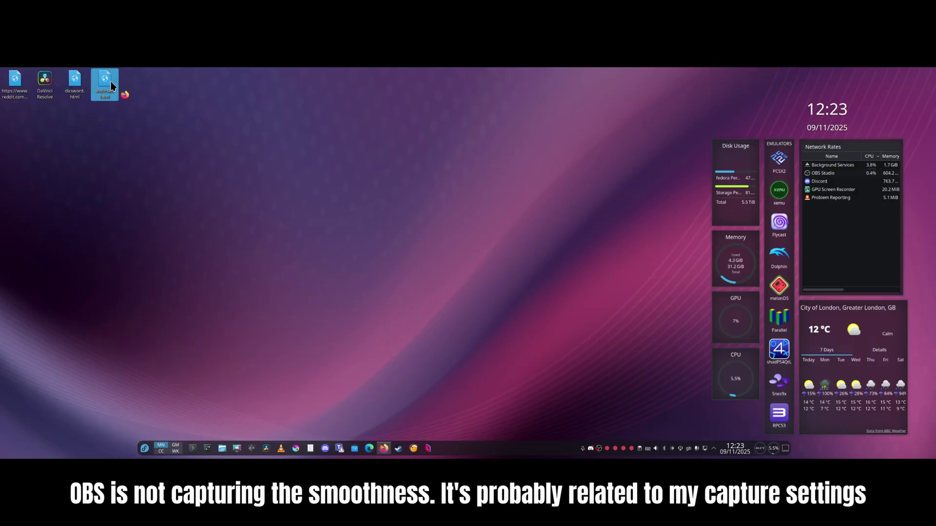
pyautogui.moveTo(474, 172); pyautogui.dragTo(820, 349)
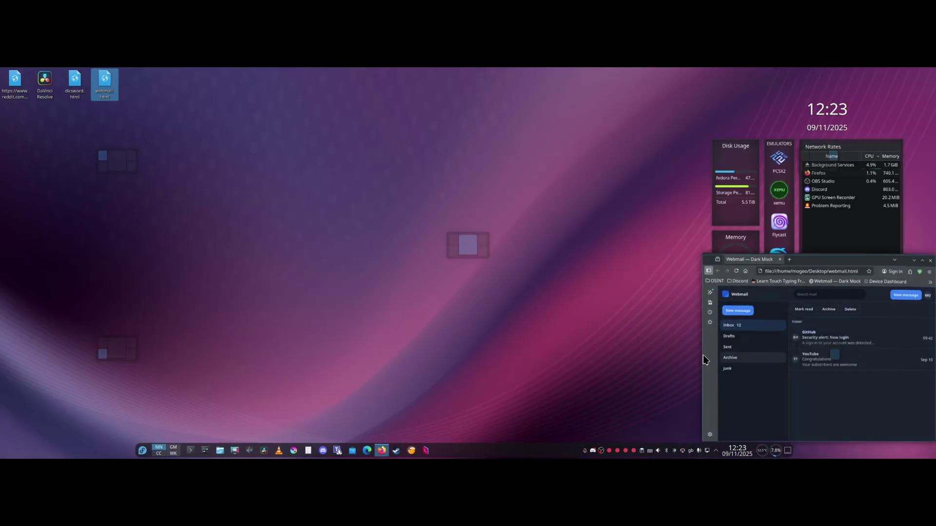
pyautogui.doubleClick(75, 83)
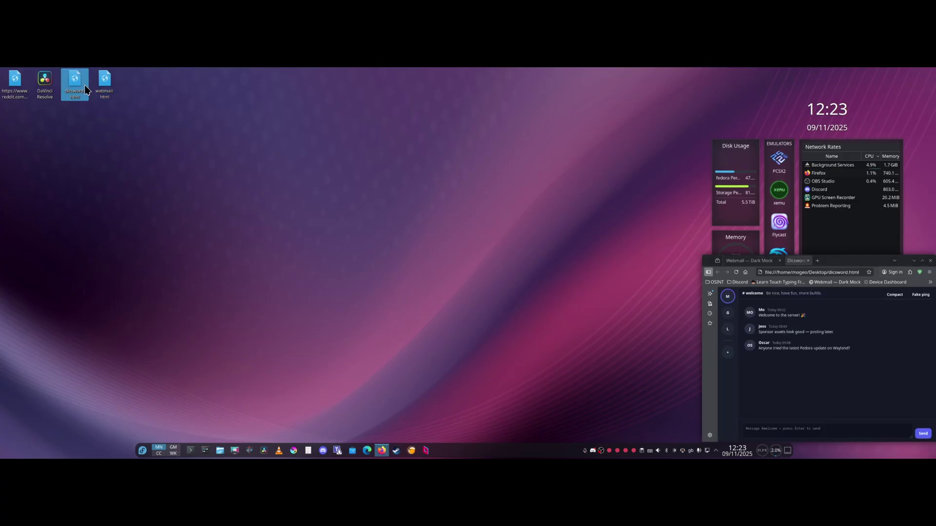
pyautogui.moveTo(813, 263); pyautogui.dragTo(130, 171)
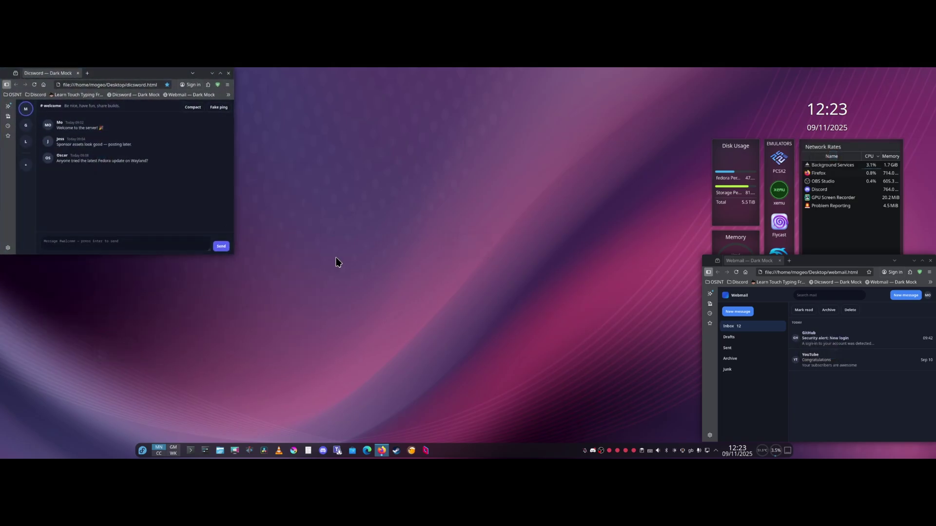
# Pull a new Firefox start-page tab into its own window and tile it in the centre
pyautogui.click(382, 452)
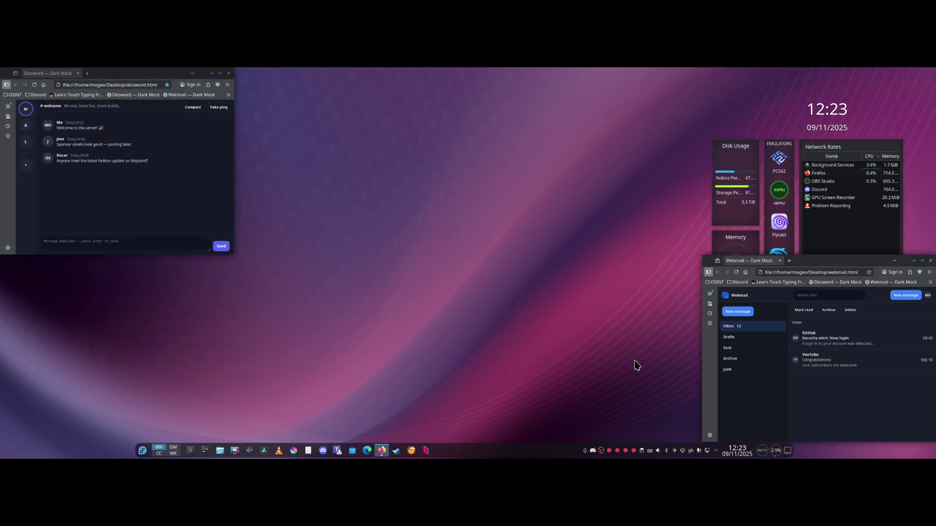
pyautogui.click(790, 262)
pyautogui.moveTo(792, 265); pyautogui.dragTo(785, 290)
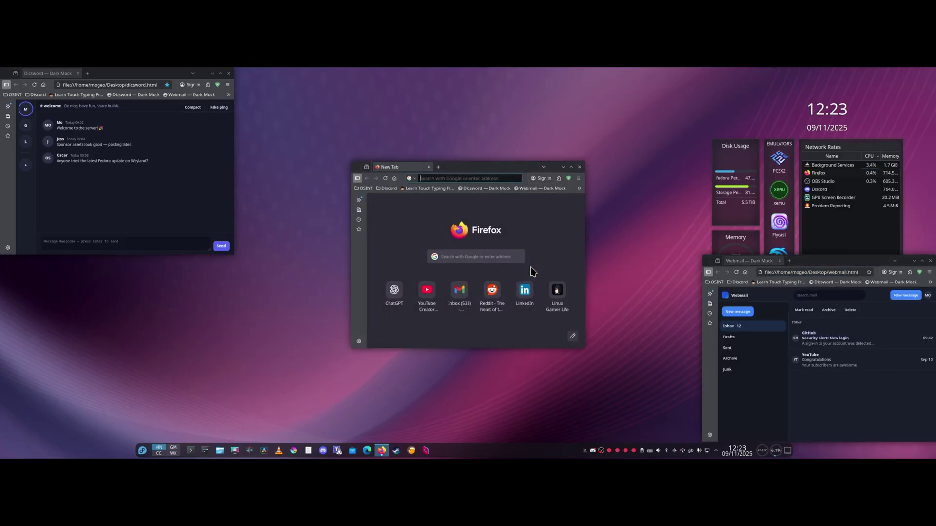
pyautogui.moveTo(503, 173); pyautogui.dragTo(468, 254)
pyautogui.click(96, 341)
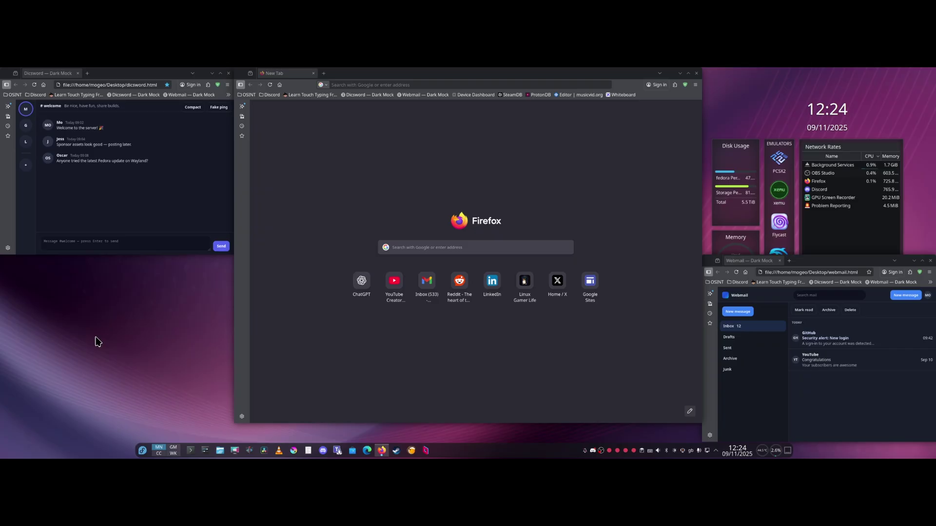
# Tile the Emoji Selector in the top-right area and show it on All Desktops
pyautogui.press('super+period')
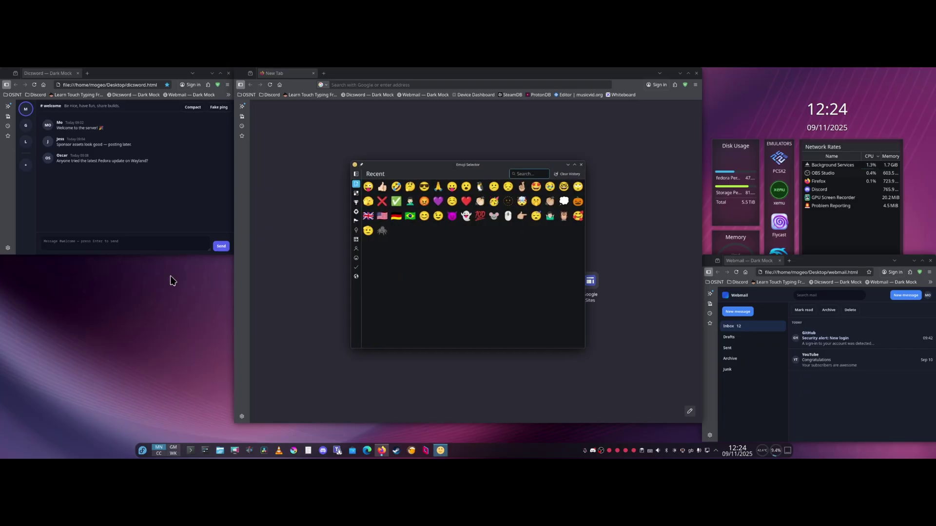
pyautogui.moveTo(435, 168); pyautogui.dragTo(800, 74)
pyautogui.rightClick(744, 73)
pyautogui.moveTo(765, 75)
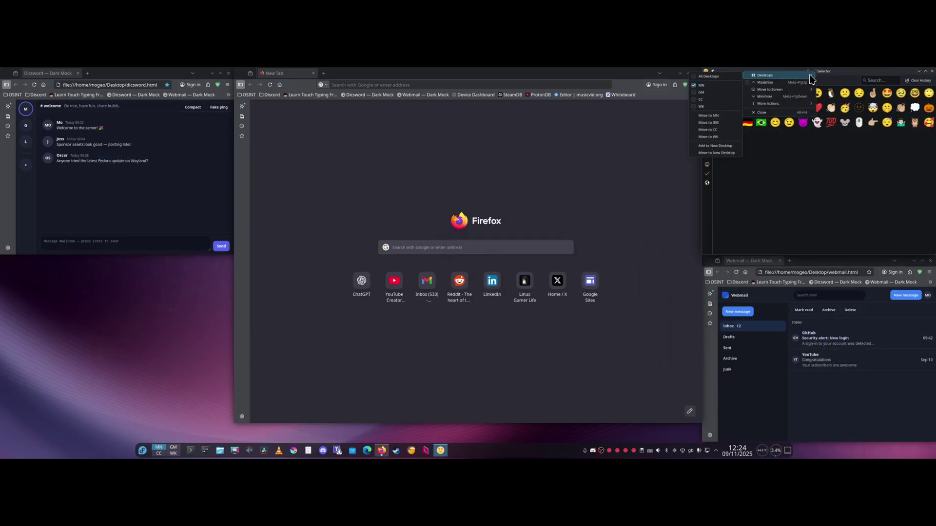
pyautogui.click(725, 80)
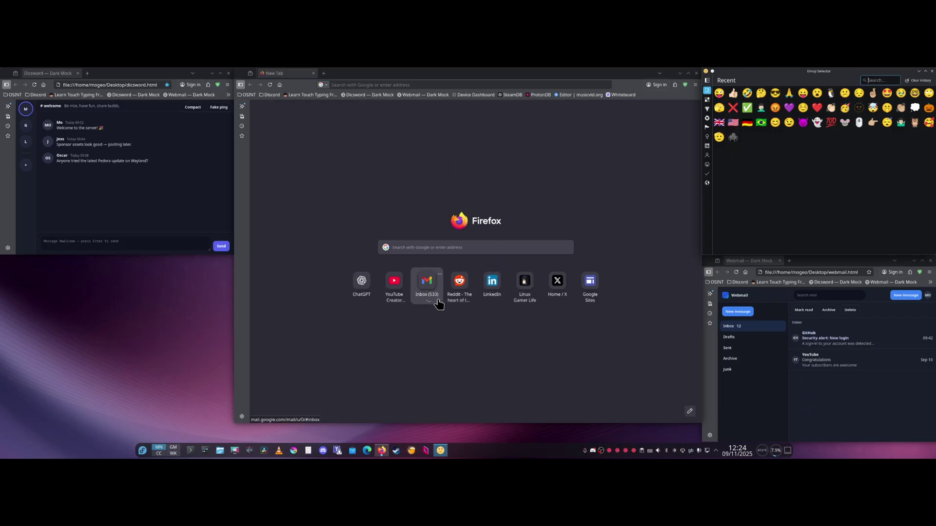
# Tile Dolphin in projects/misc lower-left, then show the four-desktop overview with Super+G
pyautogui.click(220, 451)
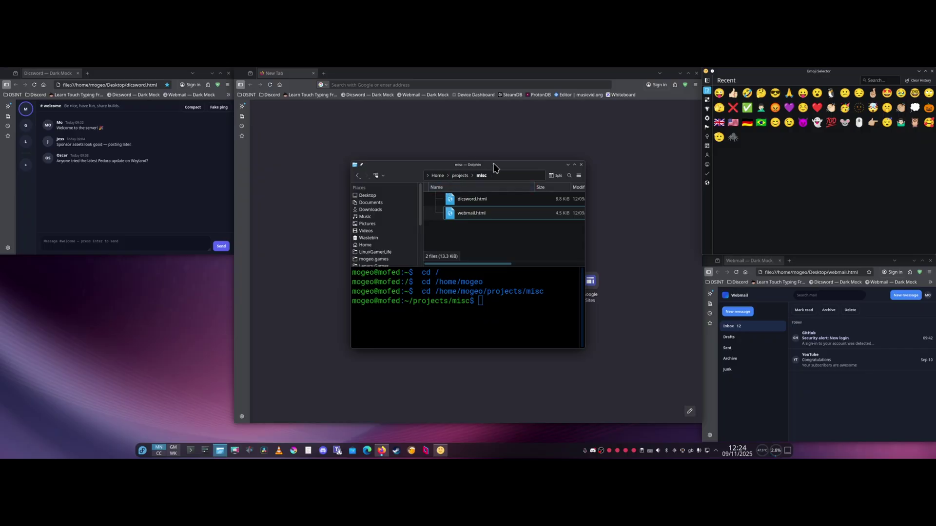
pyautogui.moveTo(498, 169); pyautogui.dragTo(2, 456)
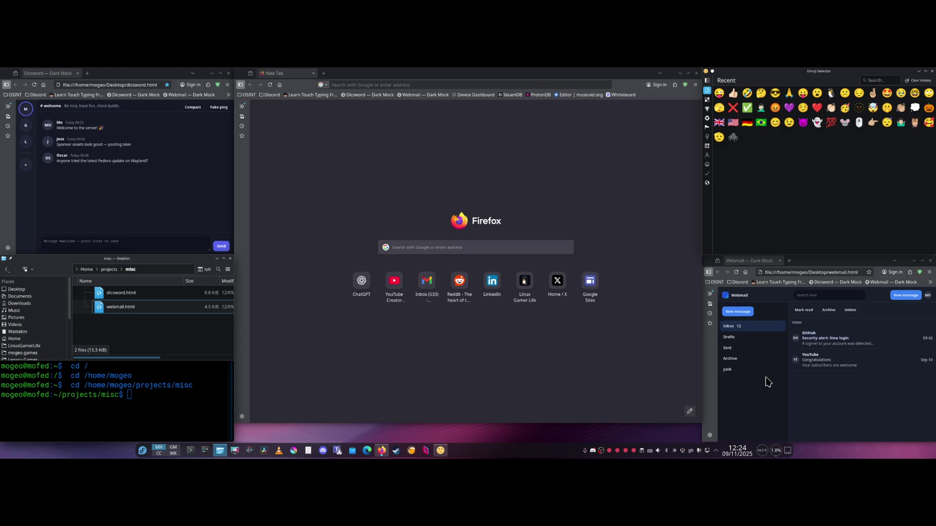
pyautogui.press('super+g')
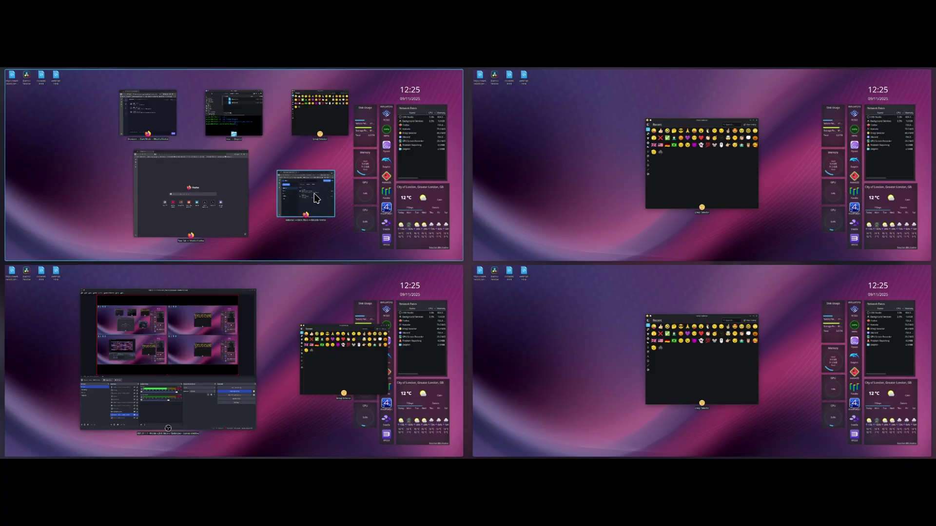
# Drag the webmail window to desktop 4, switch there, and tile it in the centre zone
pyautogui.moveTo(314, 198); pyautogui.dragTo(595, 351)
pyautogui.click(624, 292)
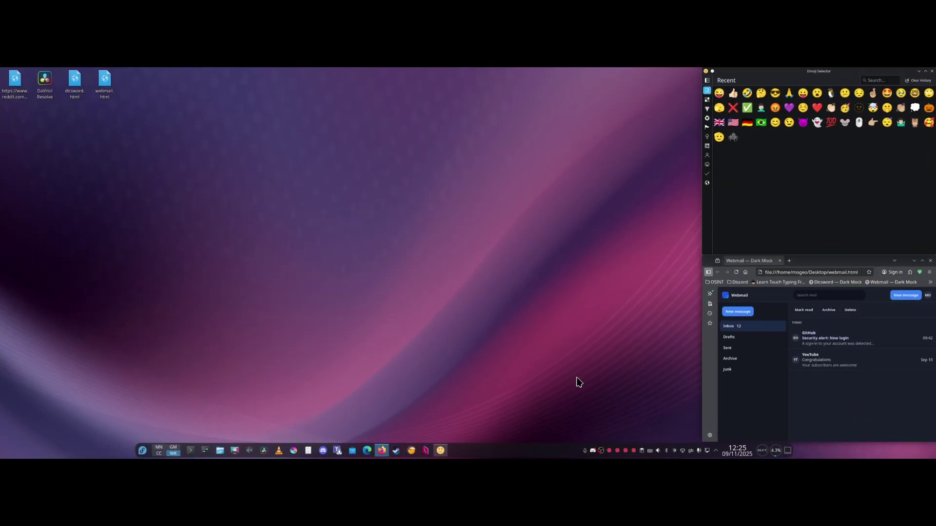
pyautogui.moveTo(824, 263); pyautogui.dragTo(470, 249)
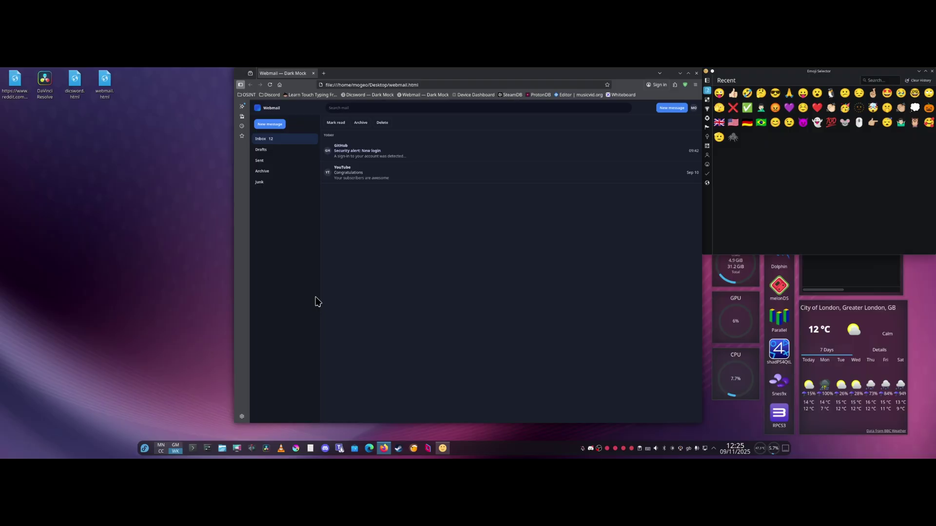
# Launch LibreOffice Writer, tile webmail top-left and the Writer window in the centre
pyautogui.click(144, 449)
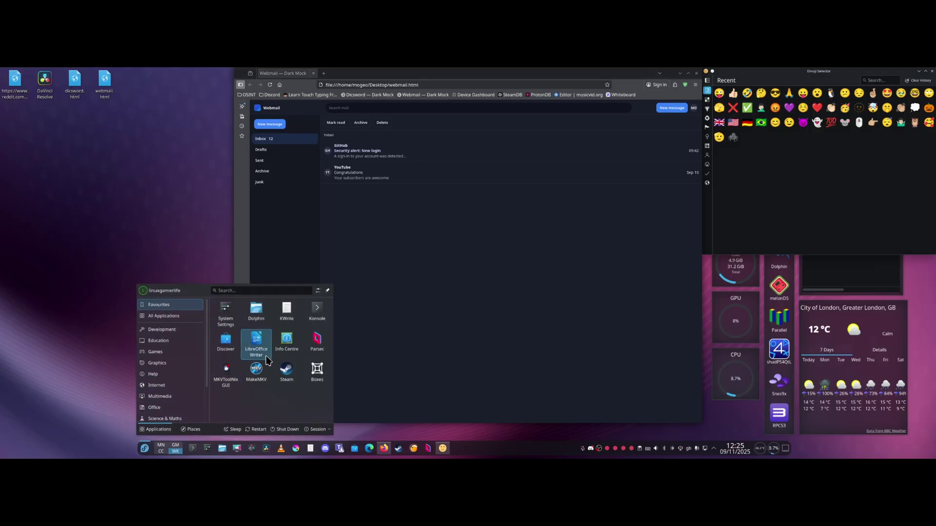
pyautogui.click(256, 341)
pyautogui.moveTo(512, 77); pyautogui.dragTo(507, 148)
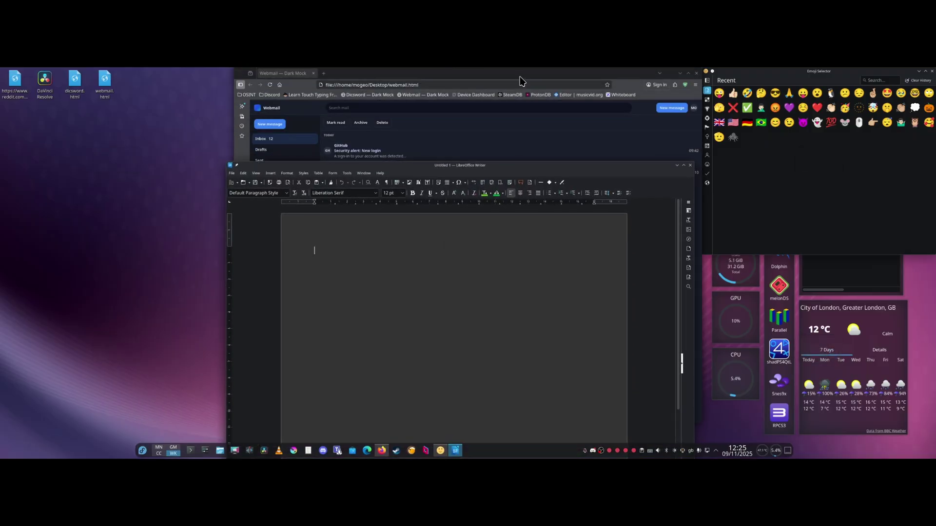
pyautogui.moveTo(520, 80); pyautogui.dragTo(119, 160)
pyautogui.moveTo(410, 173); pyautogui.dragTo(469, 256)
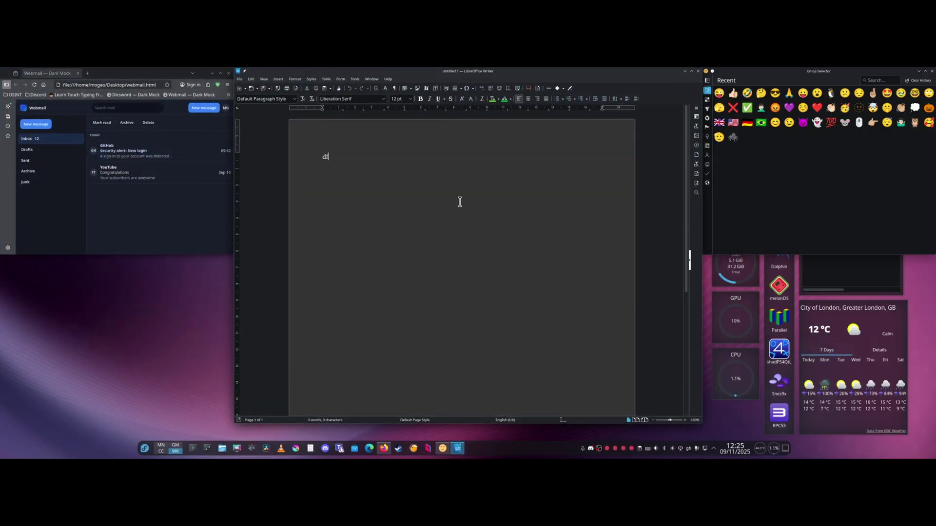
# Type "Please do not forget to subscribe, like and comment!" in the document
pyautogui.write('slkfjsldjlsdfP')
pyautogui.write('lease')
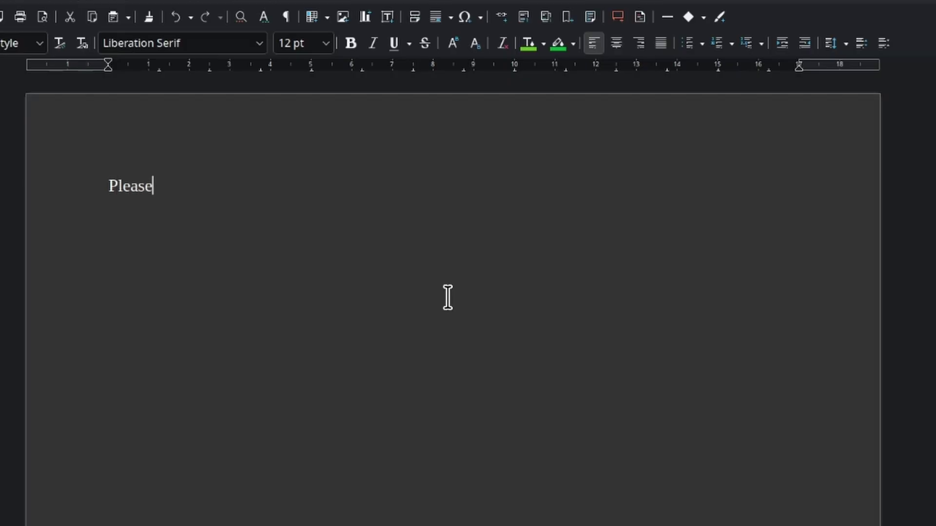
pyautogui.write(' do not foget')
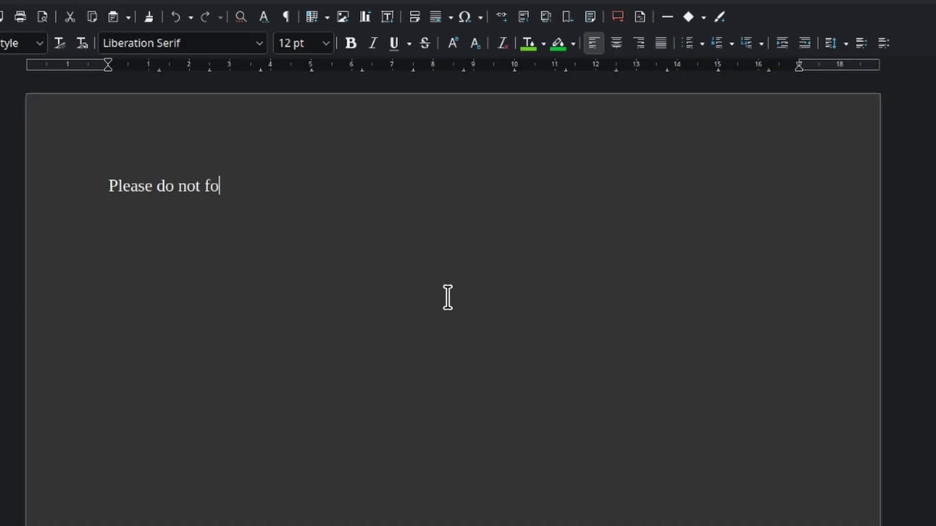
pyautogui.press('BackSpace')
pyautogui.press('BackSpace')
pyautogui.press('BackSpace')
pyautogui.write('rget to su')
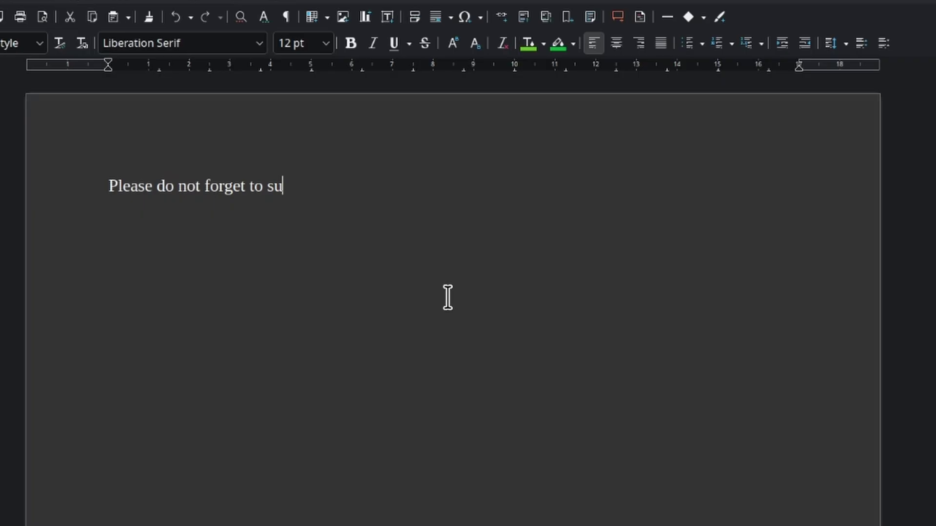
pyautogui.write('bscribe, l')
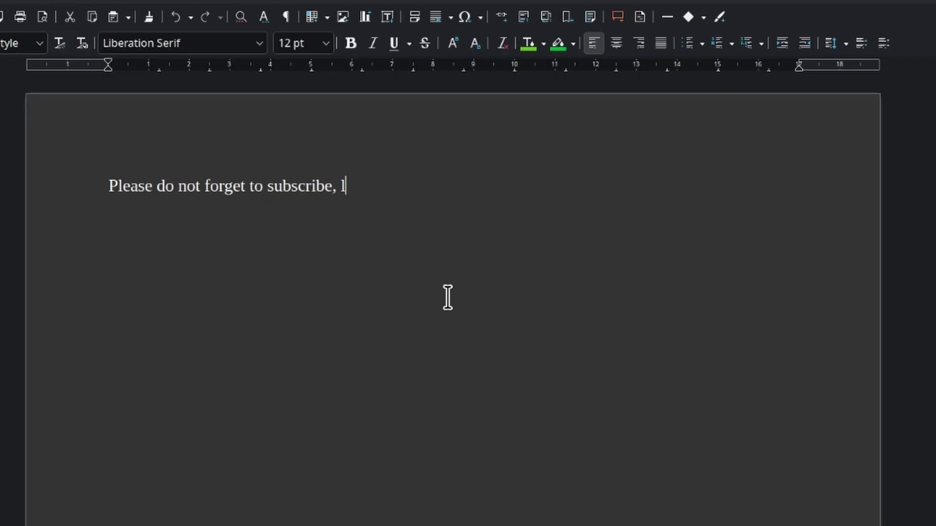
pyautogui.write('ike and comment!')
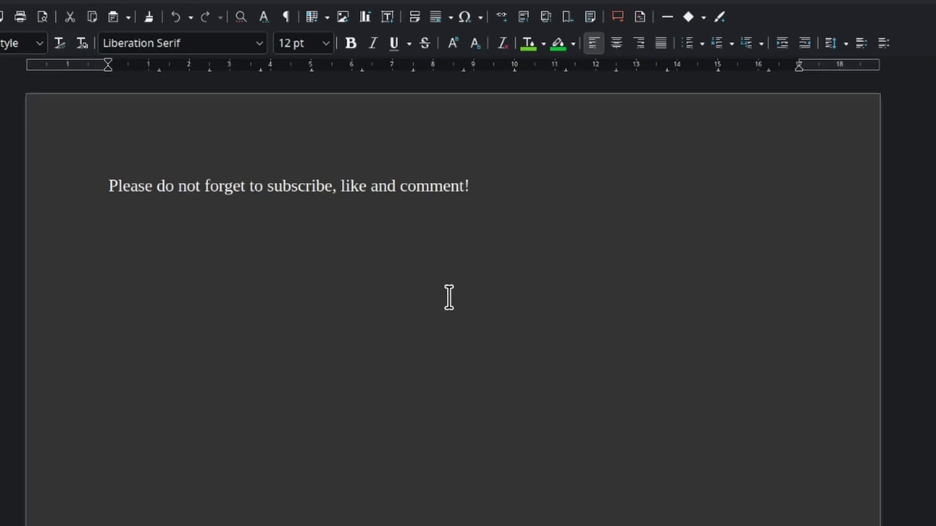
# Set the whole line in the Roboto Mono font
pyautogui.moveTo(503, 196); pyautogui.dragTo(98, 185)
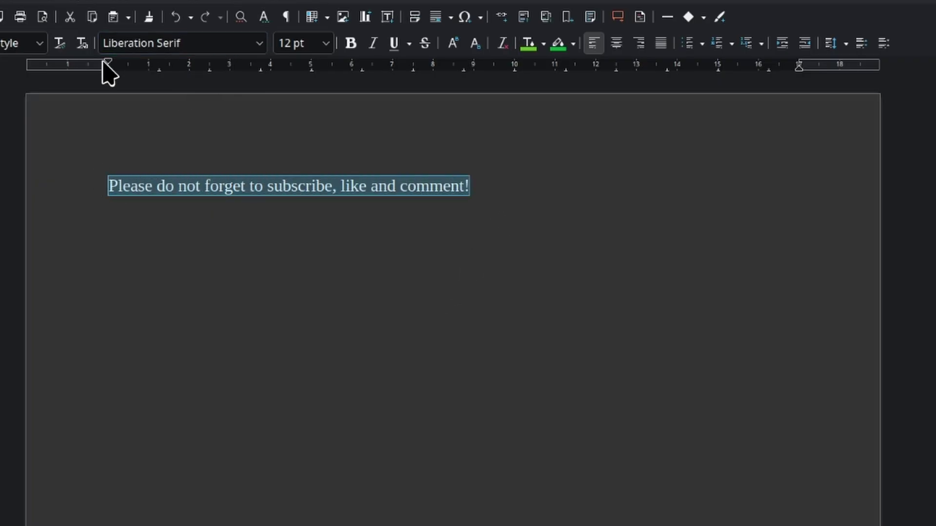
pyautogui.click(259, 44)
pyautogui.click(229, 73)
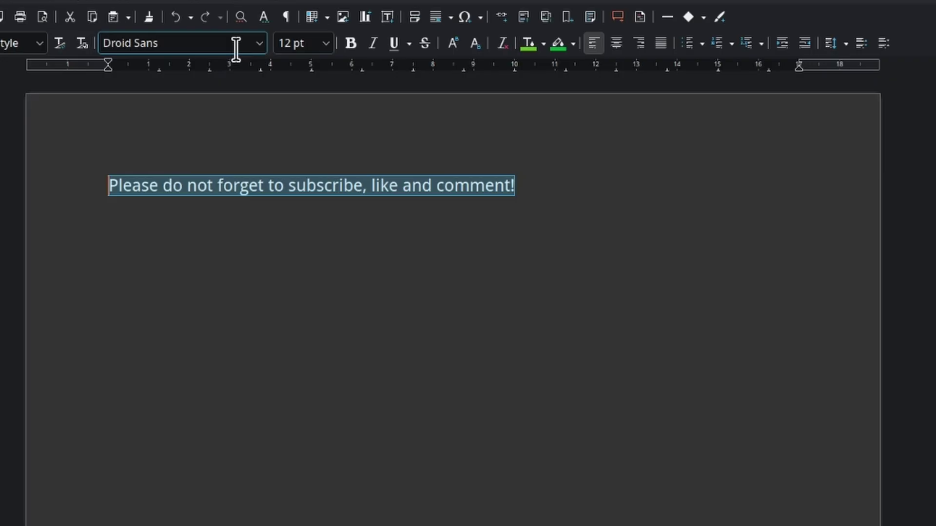
pyautogui.click(259, 45)
pyautogui.click(193, 90)
pyautogui.click(392, 258)
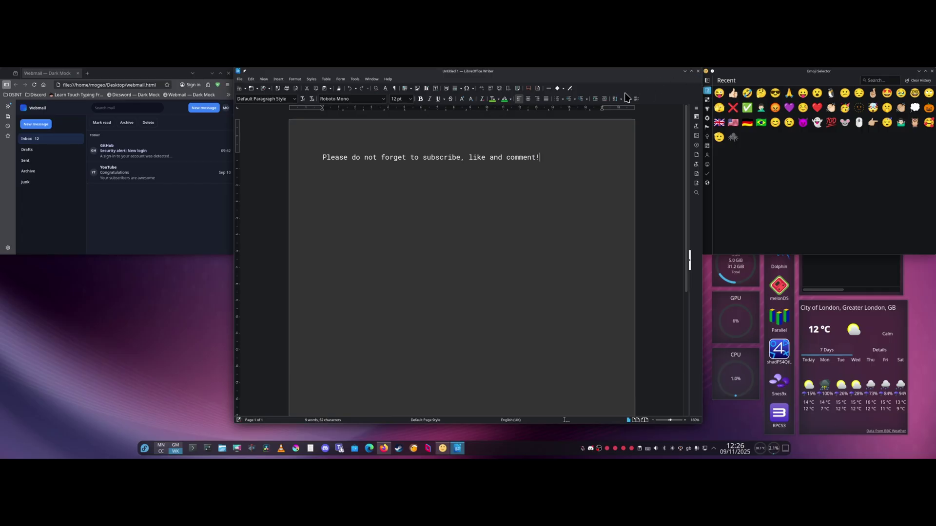
# Move Writer to the OBS desktop, tile it top-left, then send it back to desktop 4
pyautogui.press('super+g')
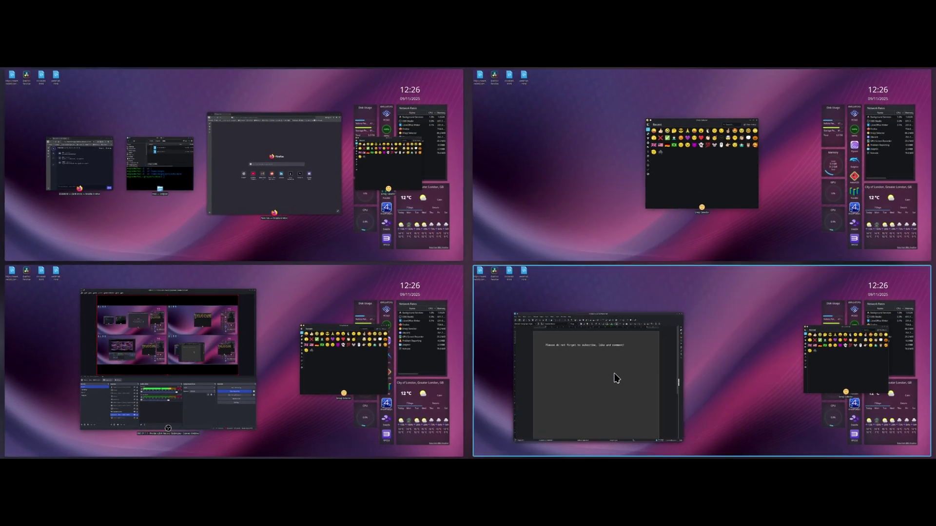
pyautogui.moveTo(616, 378); pyautogui.dragTo(295, 336)
pyautogui.click(344, 292)
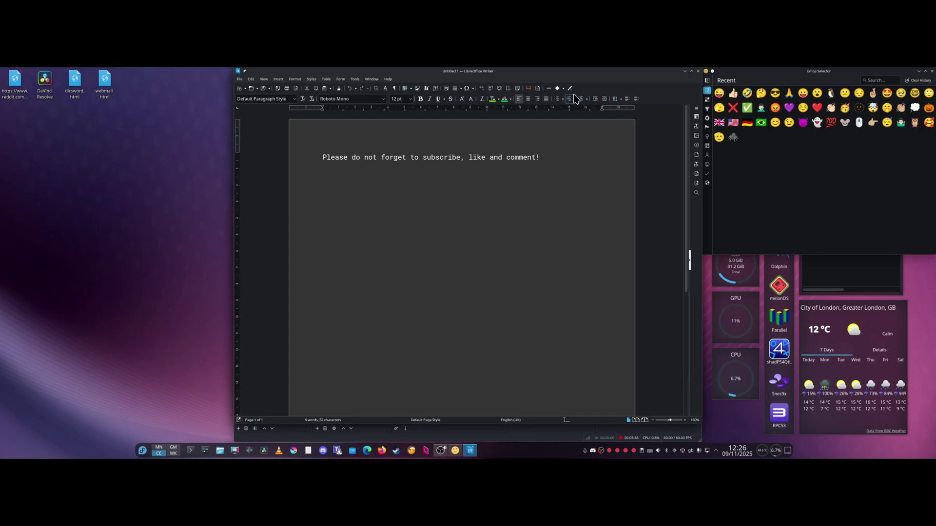
pyautogui.moveTo(565, 86); pyautogui.dragTo(2, 69)
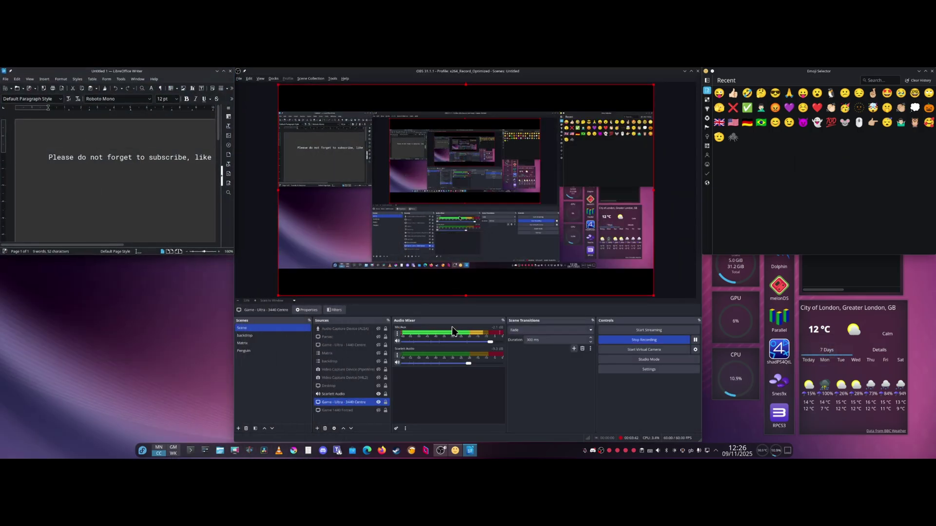
pyautogui.click(437, 244)
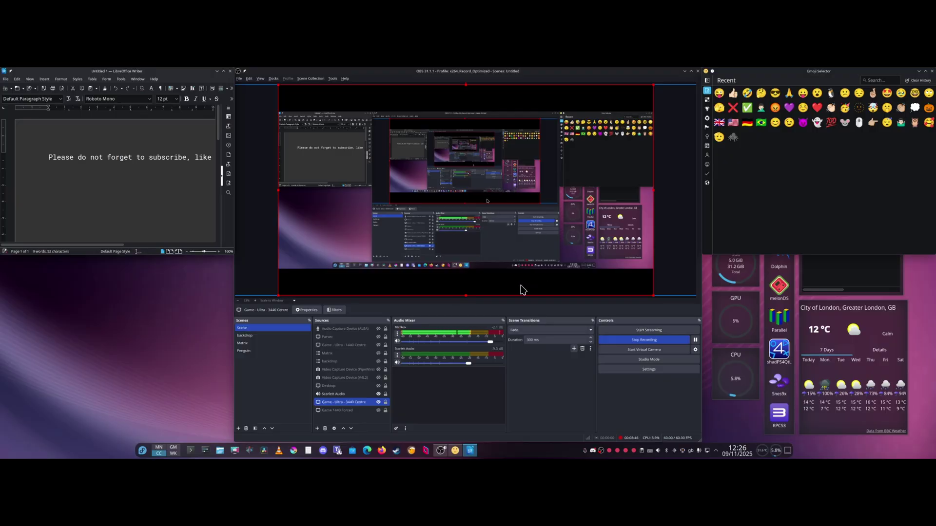
pyautogui.press('super+g')
pyautogui.moveTo(91, 349); pyautogui.dragTo(707, 319)
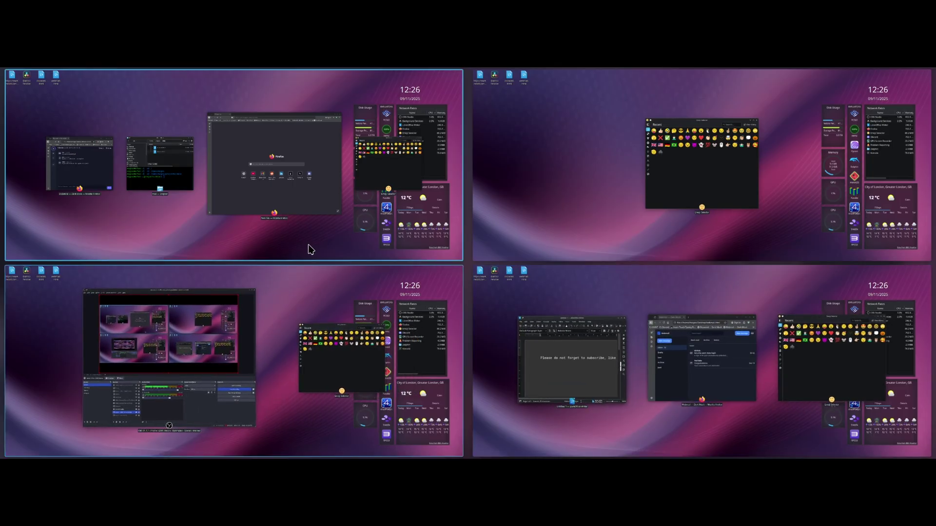
# On desktop 1, launch Parsec and connect to the Mac computer
pyautogui.click(309, 247)
pyautogui.moveTo(427, 451); pyautogui.dragTo(424, 377)
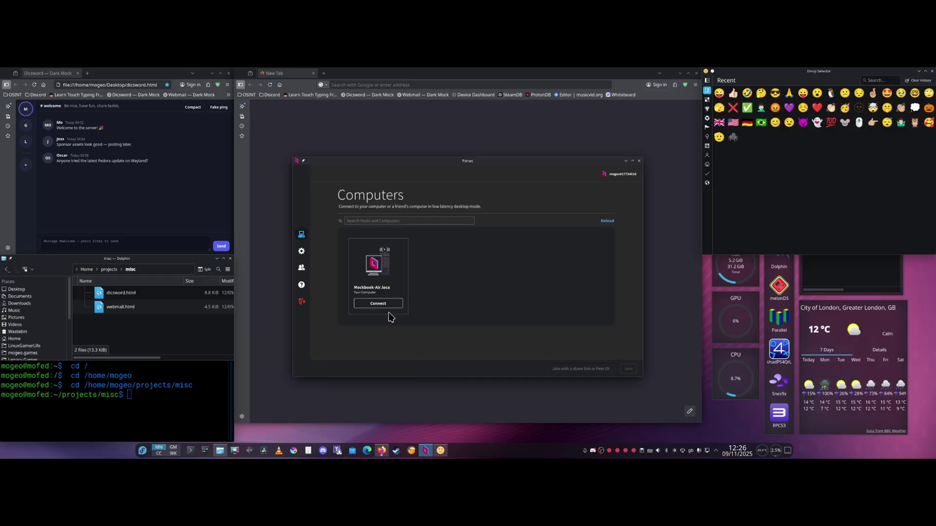
pyautogui.click(380, 305)
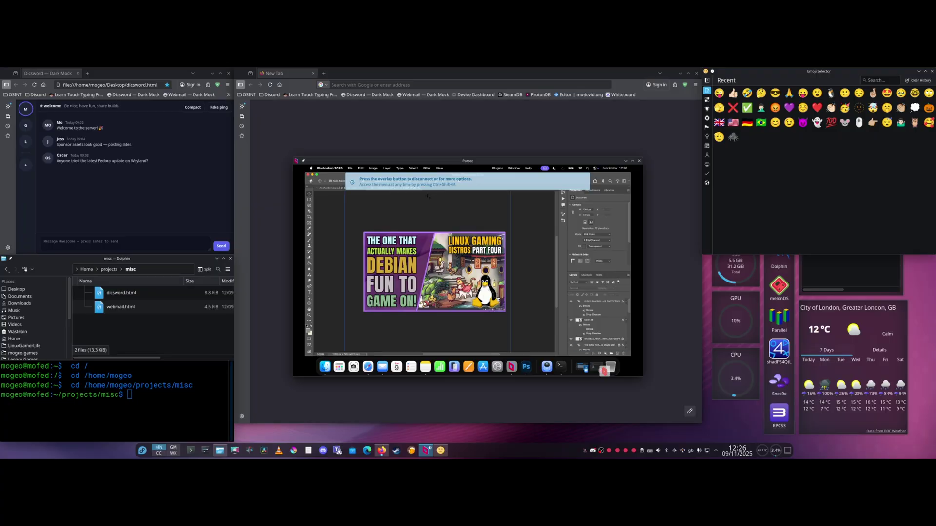
# Bring the Parsec Photoshop window onto the OBS desktop and maximize it
pyautogui.press('super+g')
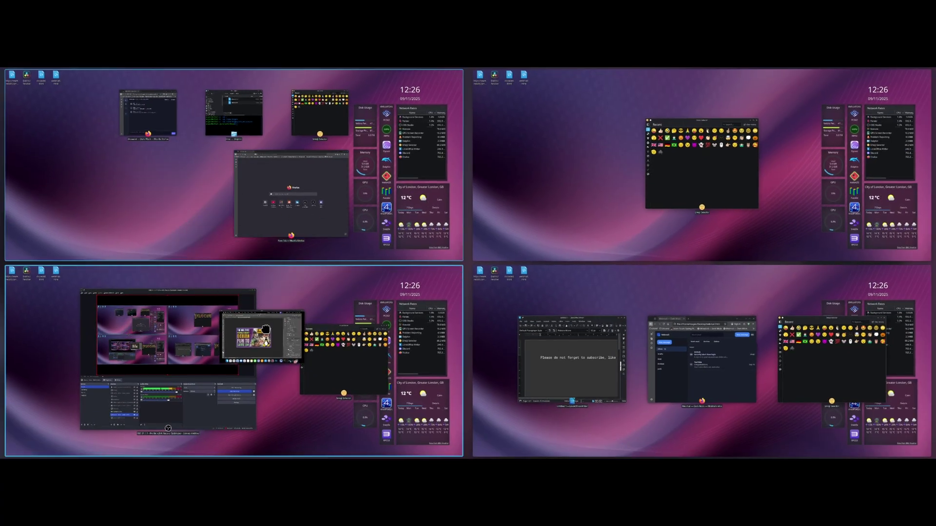
pyautogui.press('Escape')
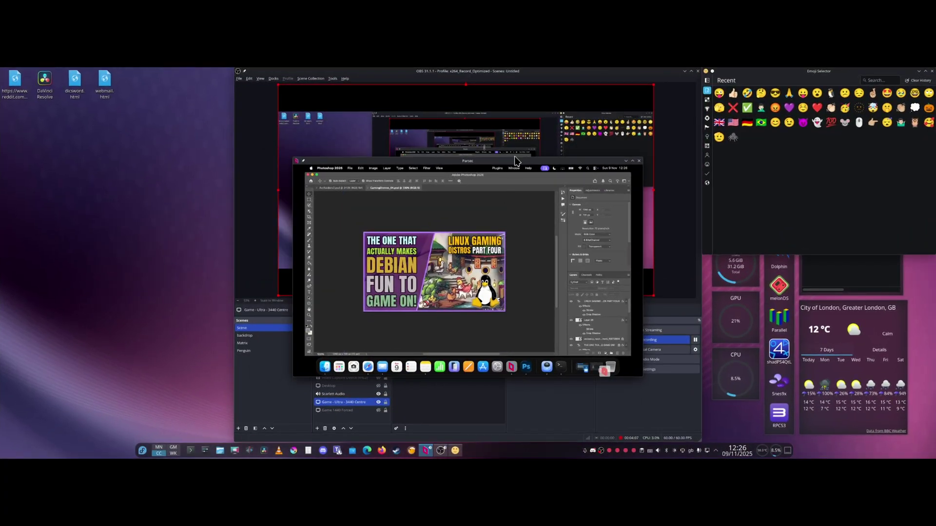
pyautogui.doubleClick(516, 161)
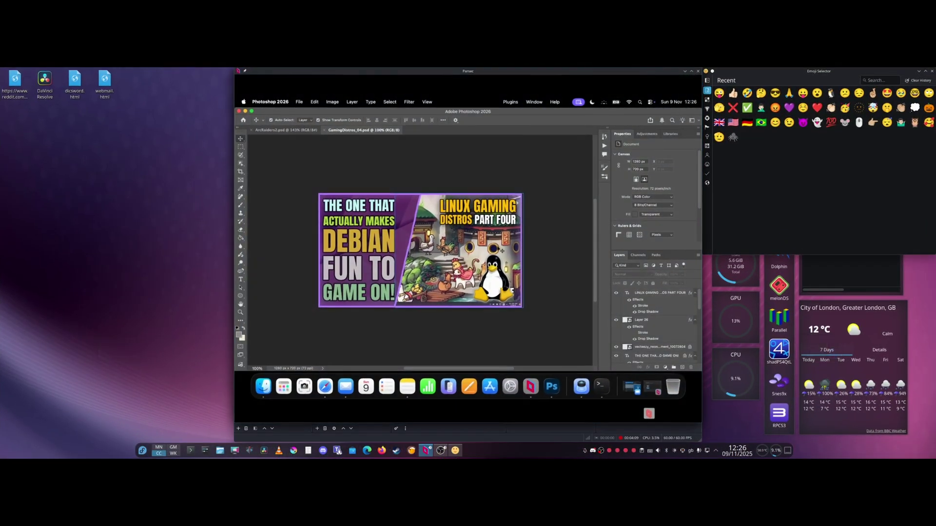
# Switch the Parsec window to full screen and scroll around the Photoshop canvas
pyautogui.doubleClick(481, 73)
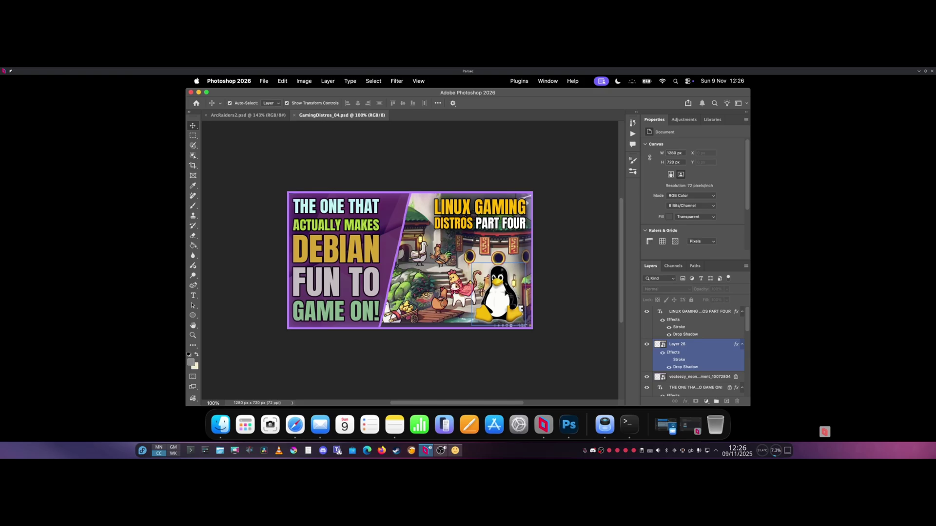
pyautogui.scroll(10, 416, 255)
pyautogui.scroll(-8, 416, 255)
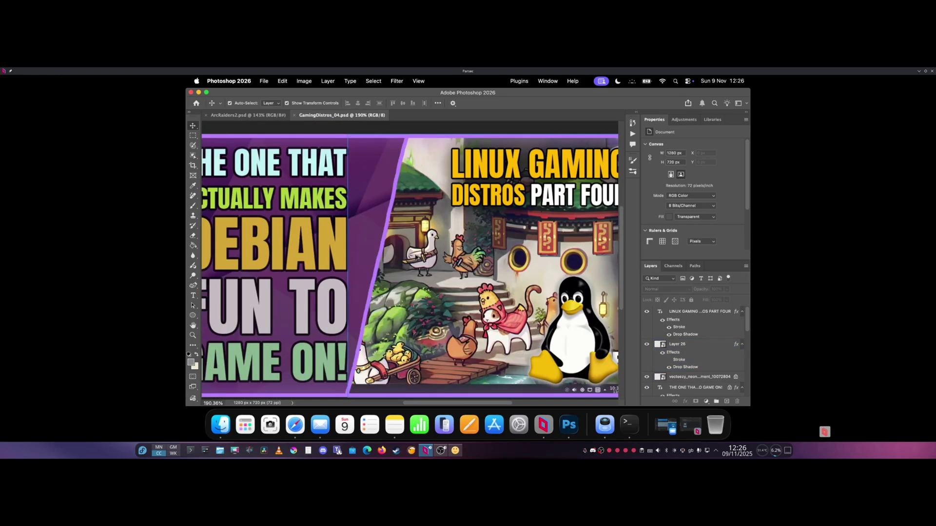
pyautogui.scroll(10, 416, 255)
pyautogui.scroll(-10, 416, 257)
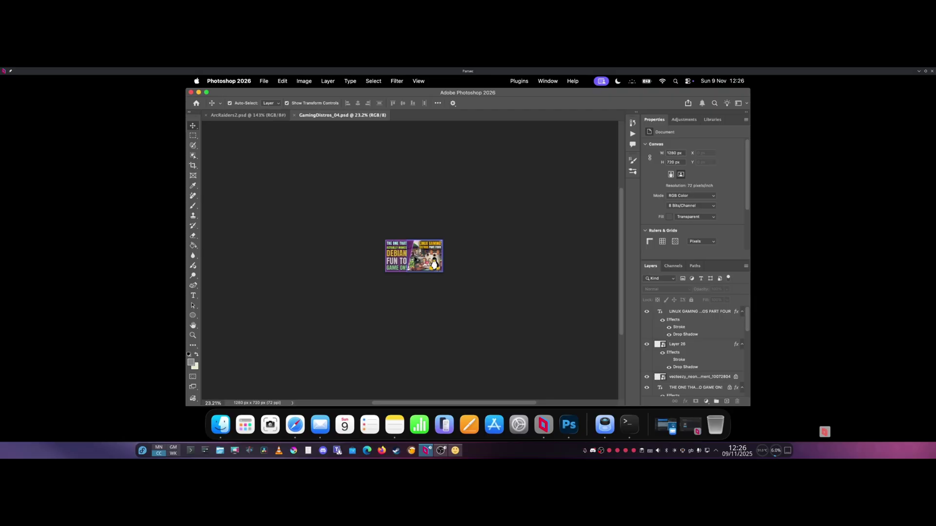
pyautogui.scroll(8, 417, 260)
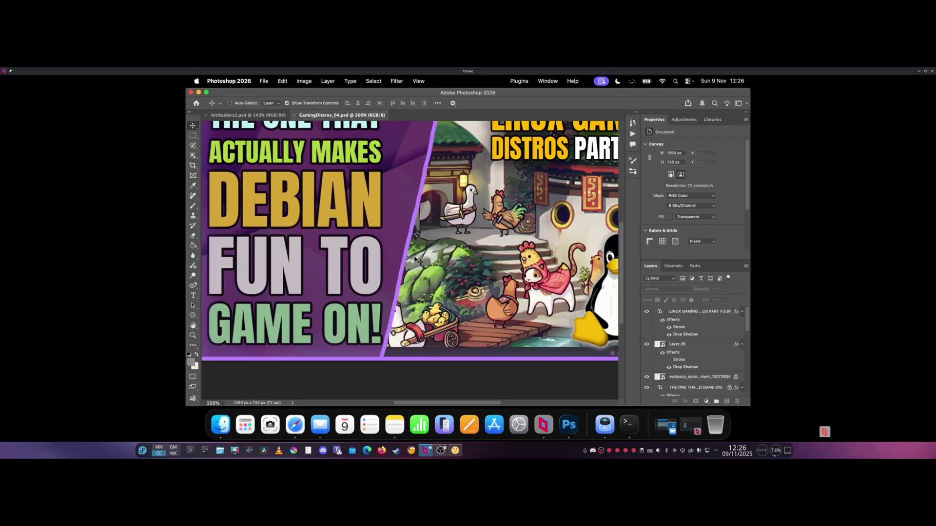
# Select the thumbnail headline, then exit full screen and tile Parsec bottom-left
pyautogui.keyDown('super'); pyautogui.click(378, 253); pyautogui.keyUp('super')
pyautogui.scroll(3, 429, 282)
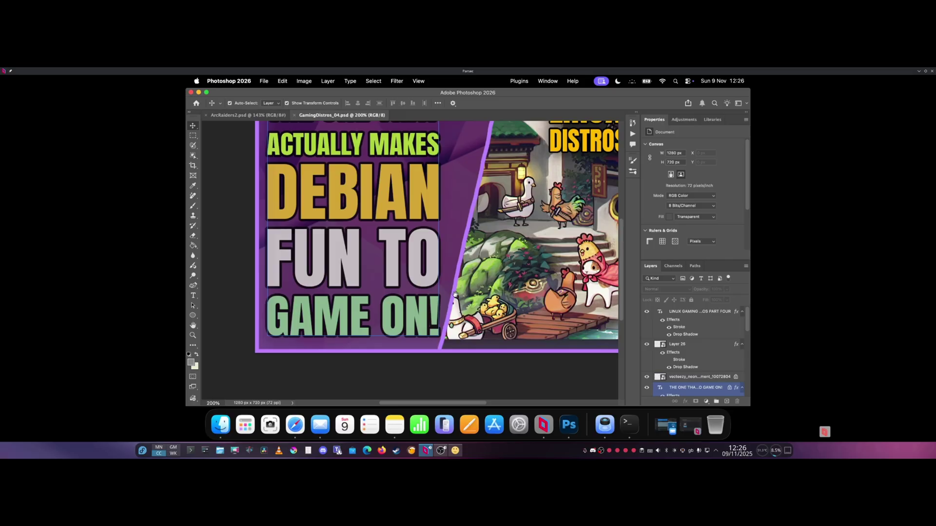
pyautogui.hscroll(3, 431, 293)
pyautogui.scroll(-2, 390, 302)
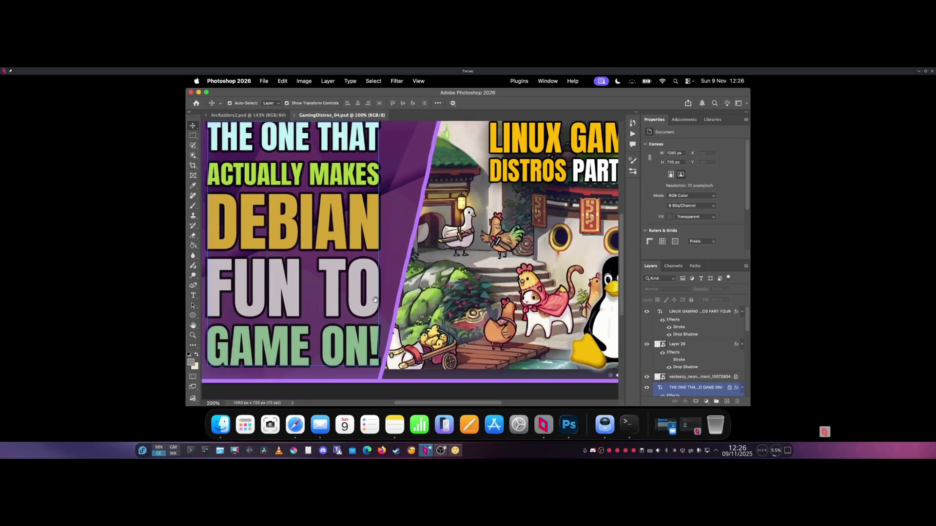
pyautogui.hscroll(3, 376, 311)
pyautogui.scroll(2, 423, 285)
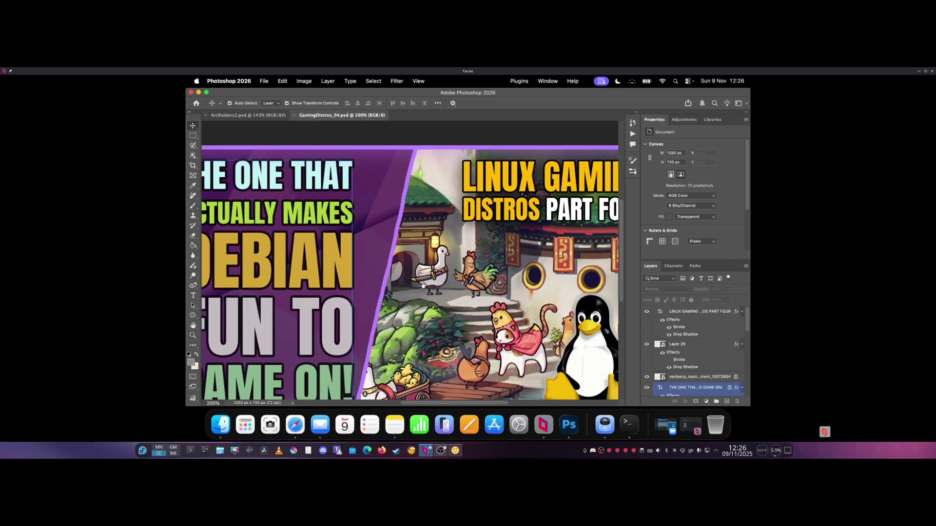
pyautogui.hscroll(-4, 448, 272)
pyautogui.scroll(-2, 447, 272)
pyautogui.scroll(1, 448, 271)
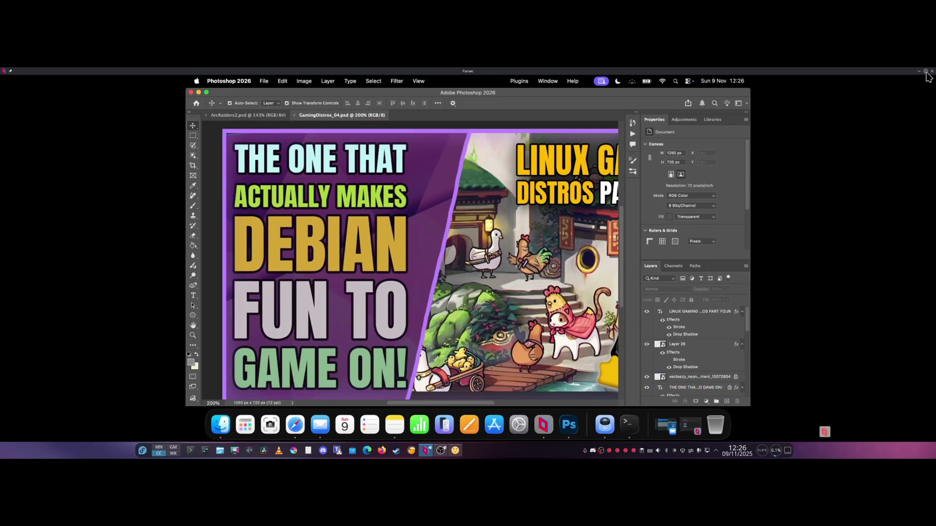
pyautogui.click(926, 71)
pyautogui.moveTo(560, 77); pyautogui.dragTo(156, 264)
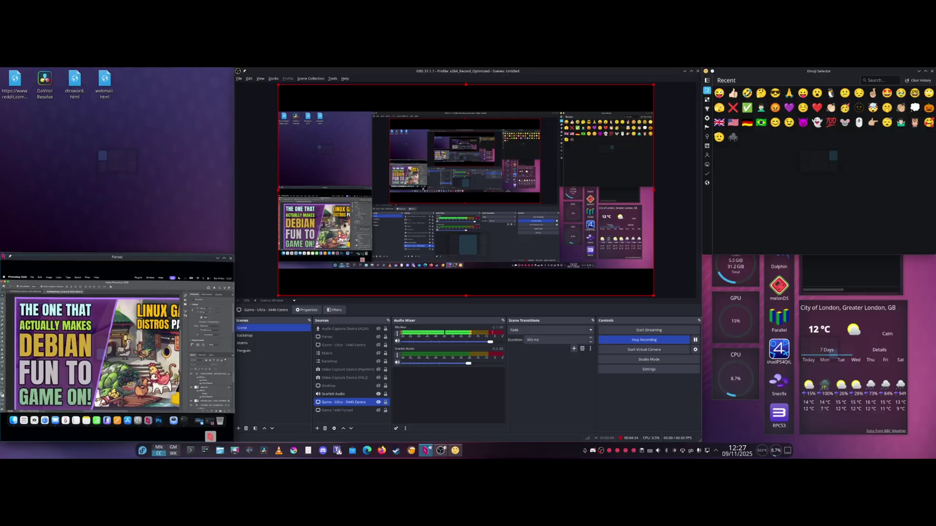
# On desktop 1, tile Parsec bottom-right with Super+Right and open Linux Gamer Life in Firefox
pyautogui.press('super+g')
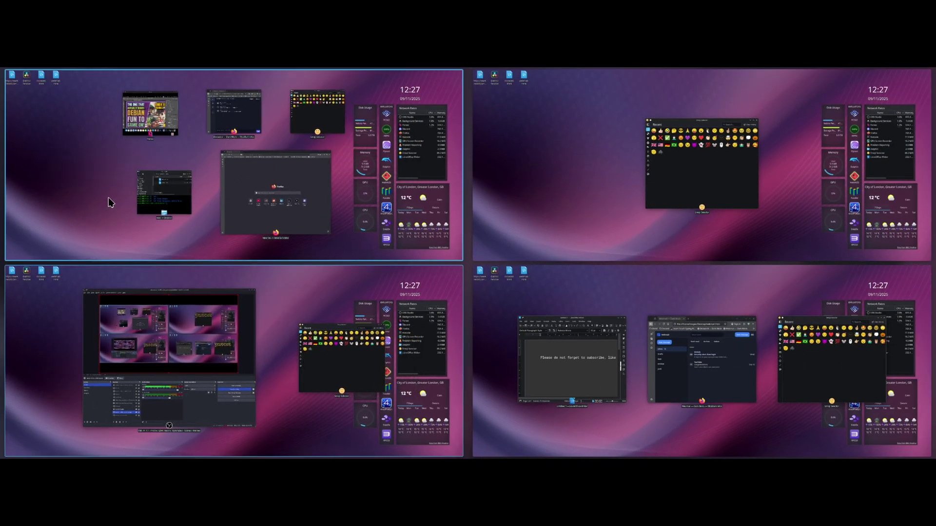
pyautogui.click(108, 197)
pyautogui.press('super+Right')
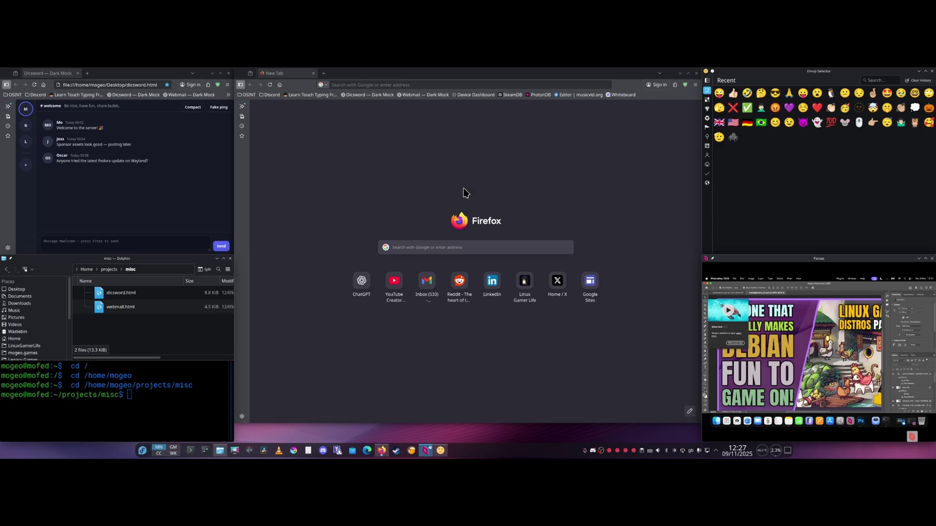
pyautogui.click(525, 282)
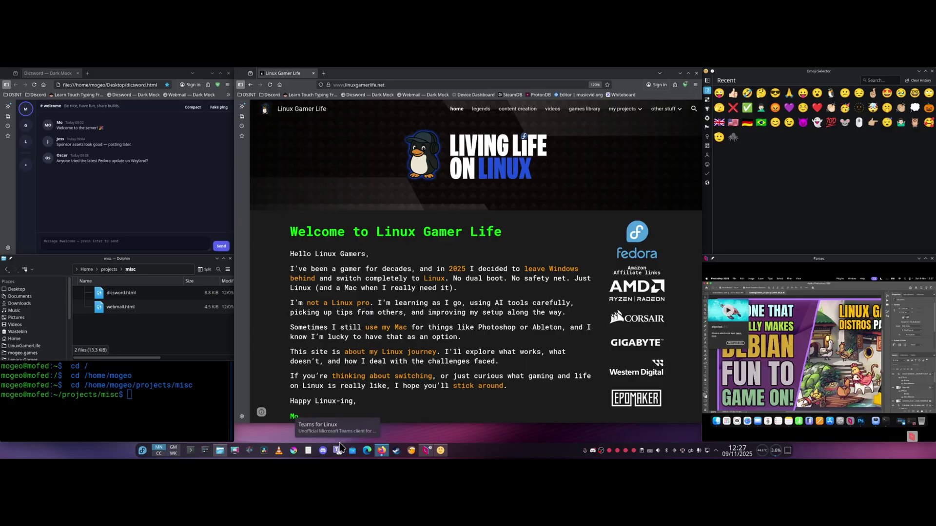
# From the panel menu, open Panel Colorizer settings, then load and apply the Carbon preset
pyautogui.rightClick(508, 454)
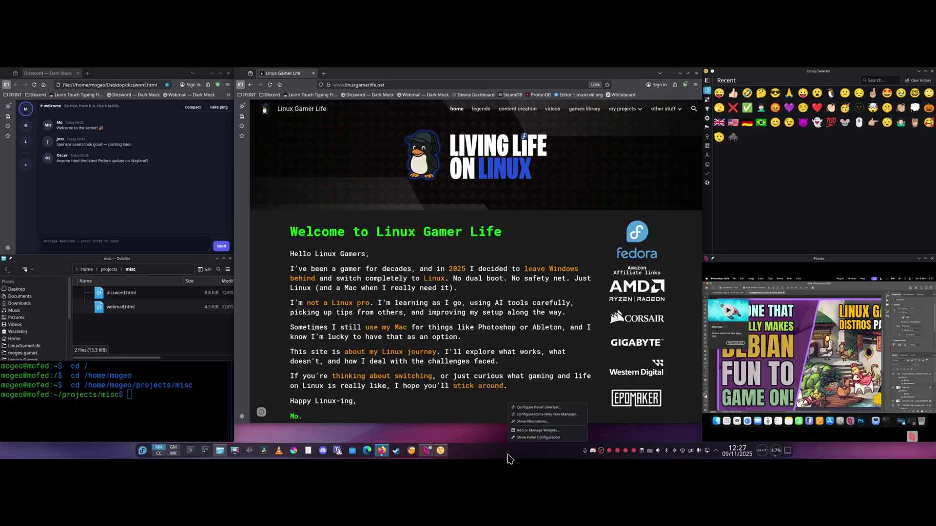
pyautogui.click(537, 407)
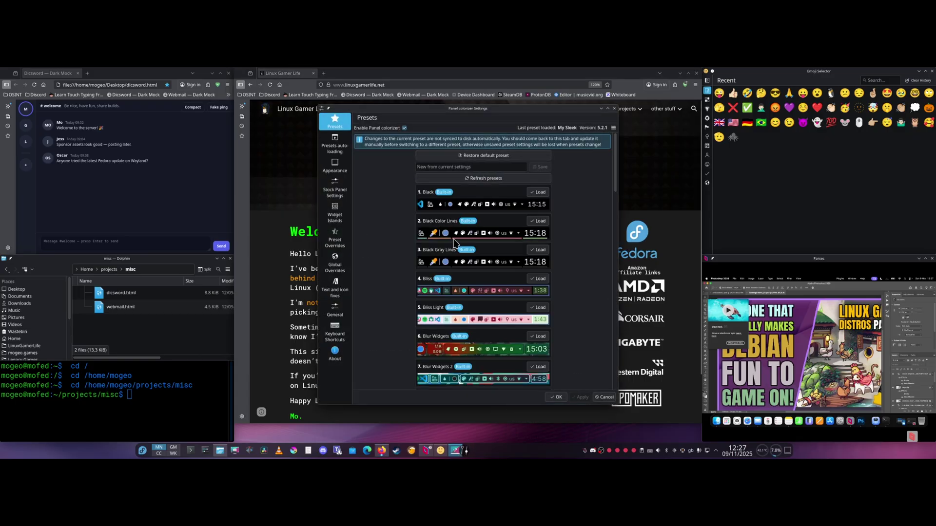
pyautogui.scroll(-8, 498, 244)
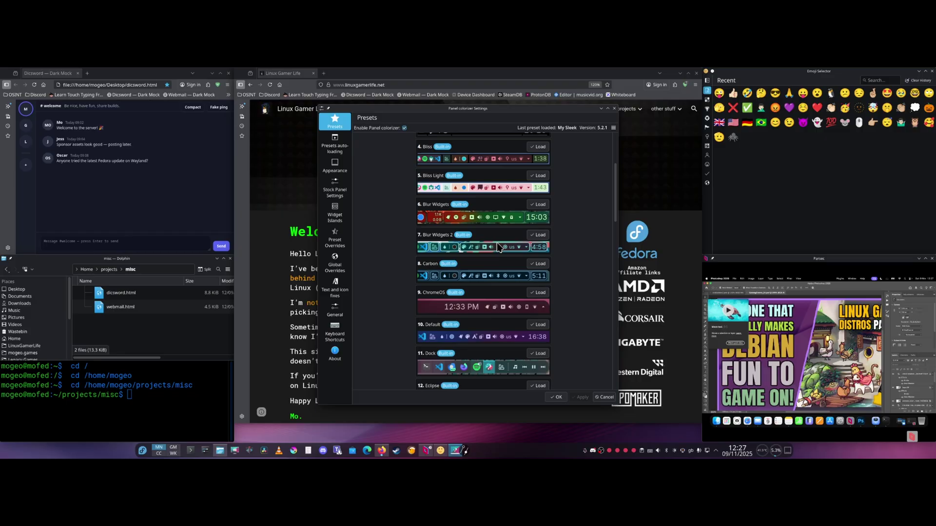
pyautogui.scroll(-15, 498, 249)
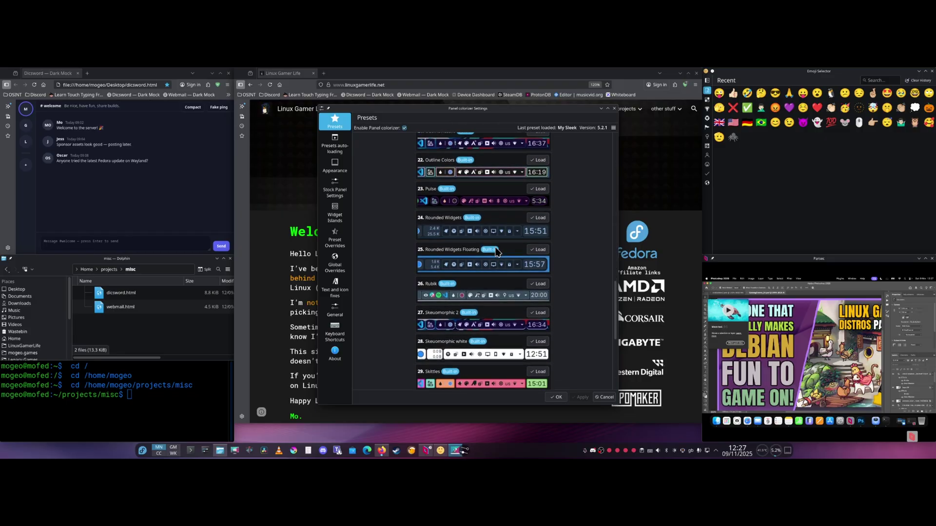
pyautogui.scroll(-3, 489, 325)
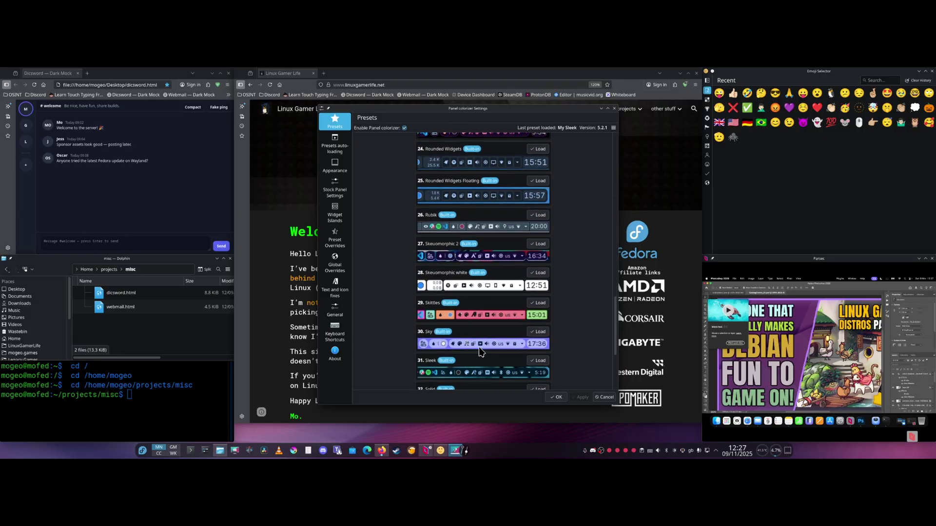
pyautogui.scroll(15, 484, 334)
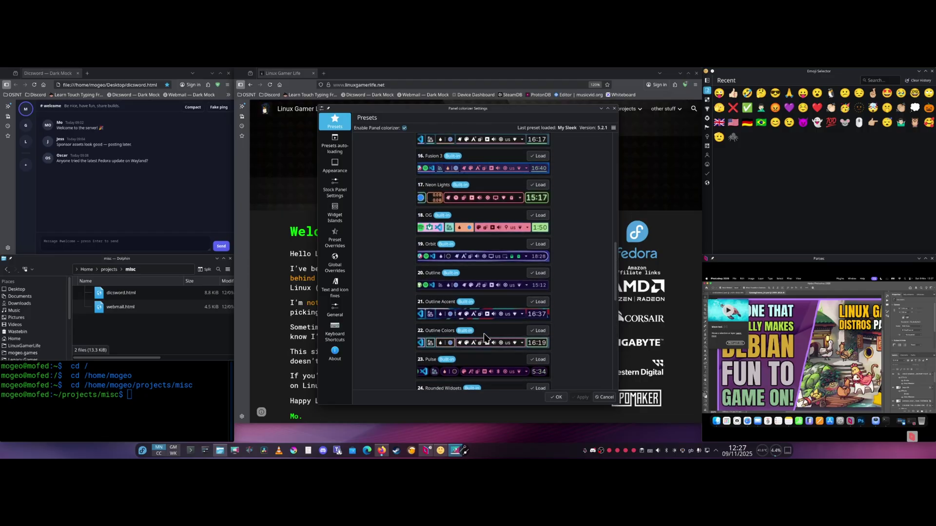
pyautogui.scroll(5, 485, 338)
pyautogui.click(544, 315)
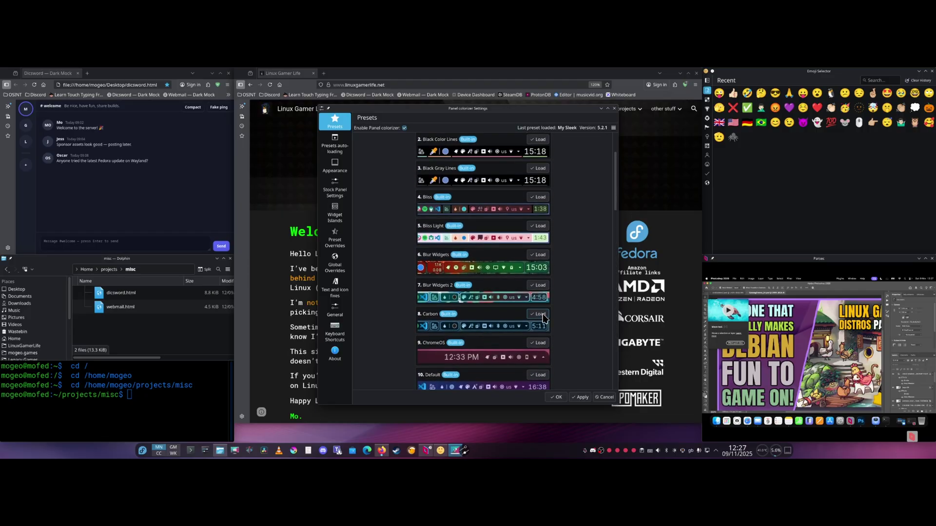
pyautogui.click(580, 397)
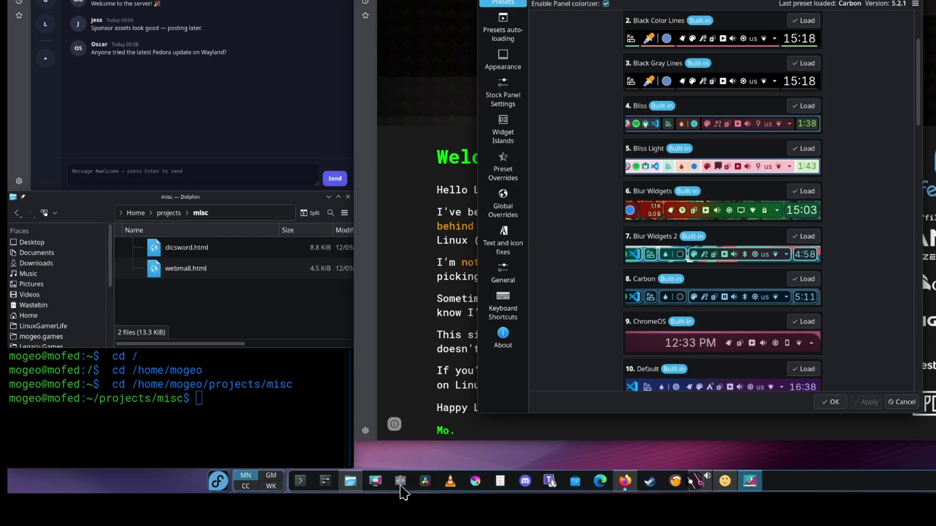
pyautogui.moveTo(511, 459)
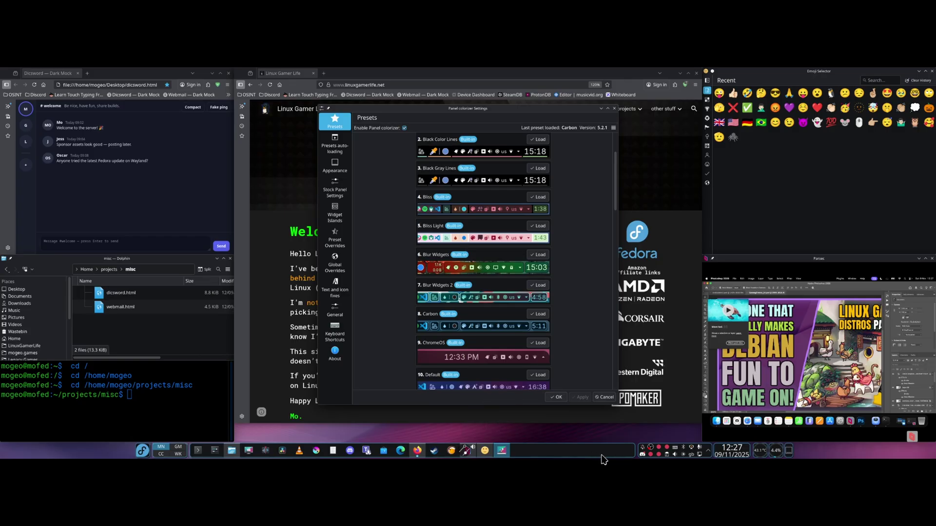
# Load the saved My Sleek preset from the Presets list and close Panel Colorizer with OK
pyautogui.click(334, 168)
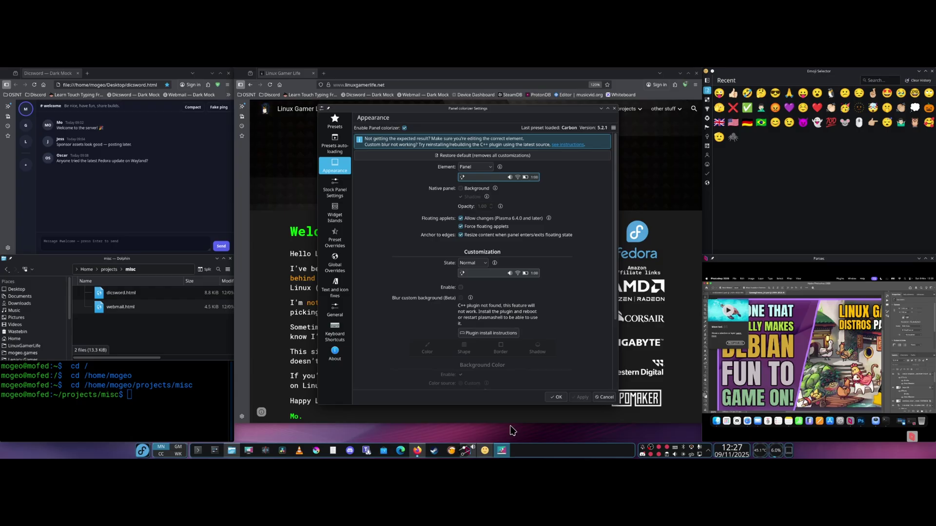
pyautogui.click(334, 121)
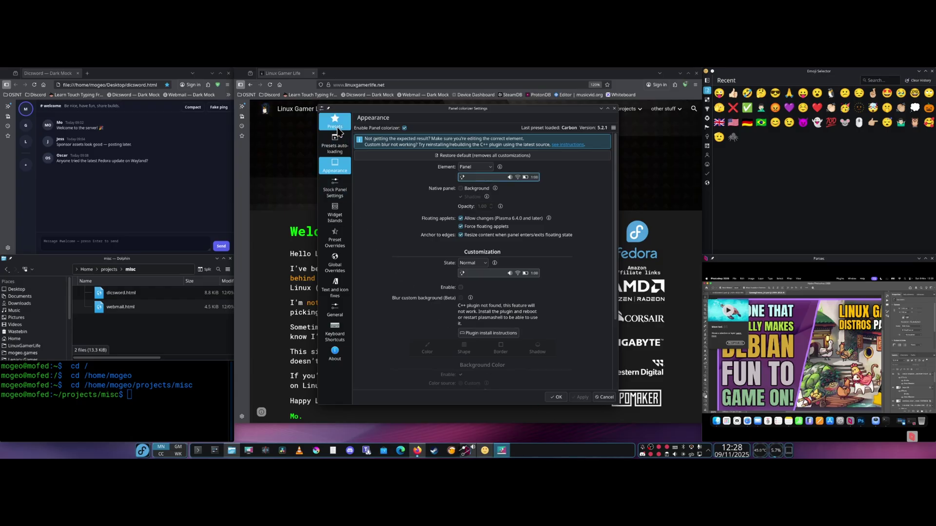
pyautogui.scroll(-10, 510, 291)
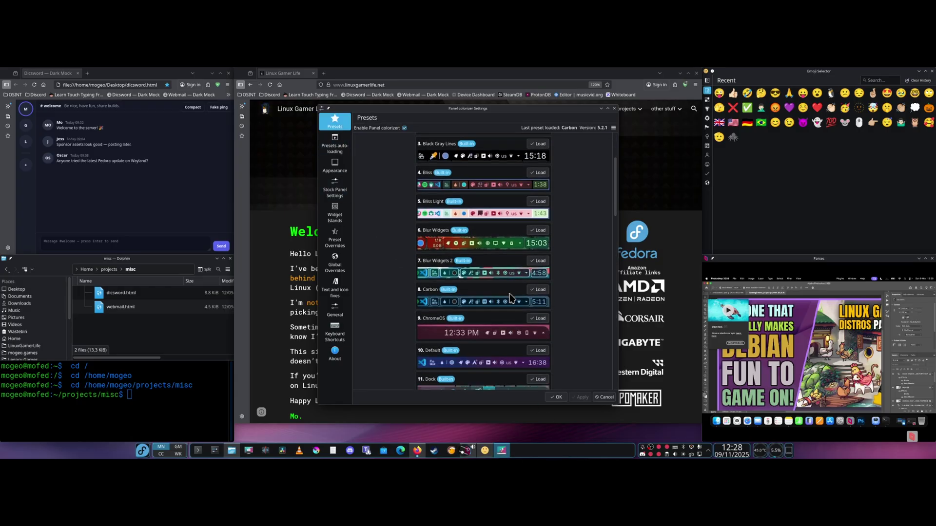
pyautogui.scroll(-6, 510, 302)
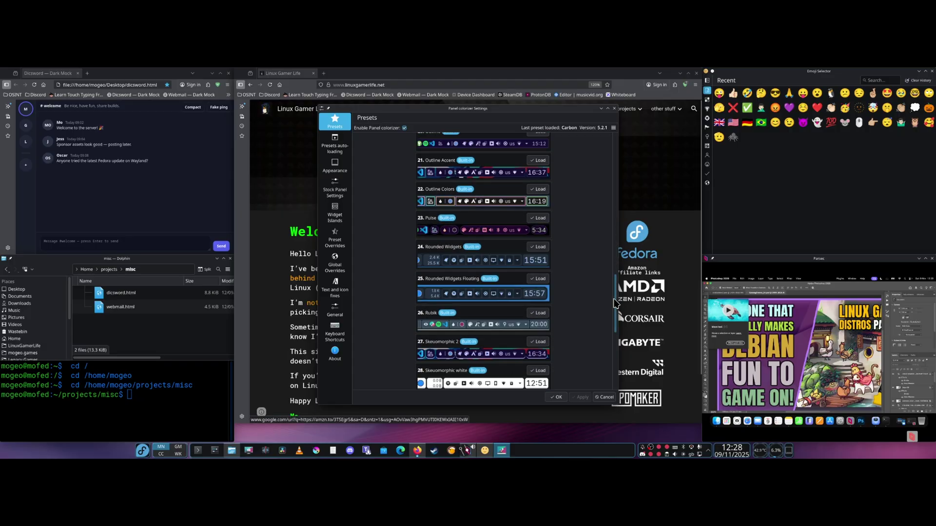
pyautogui.press('super+shift+Print')
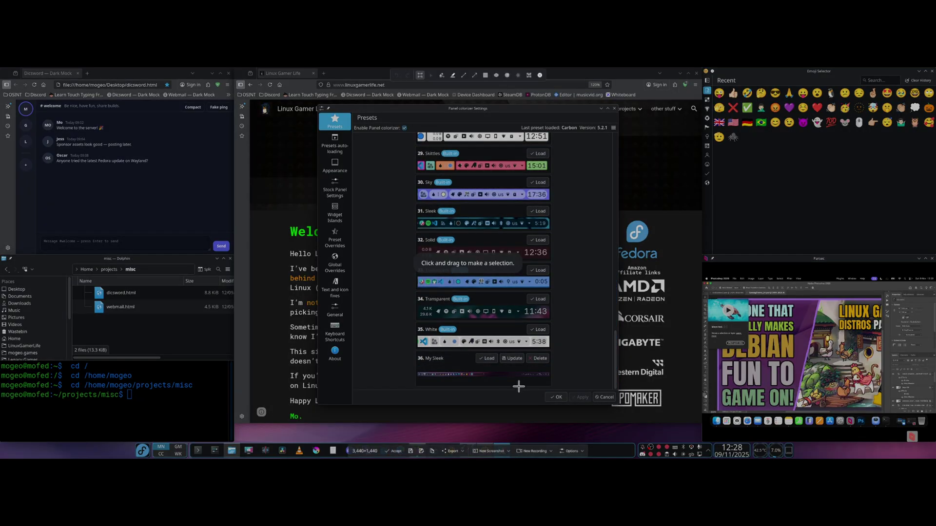
pyautogui.press('Escape')
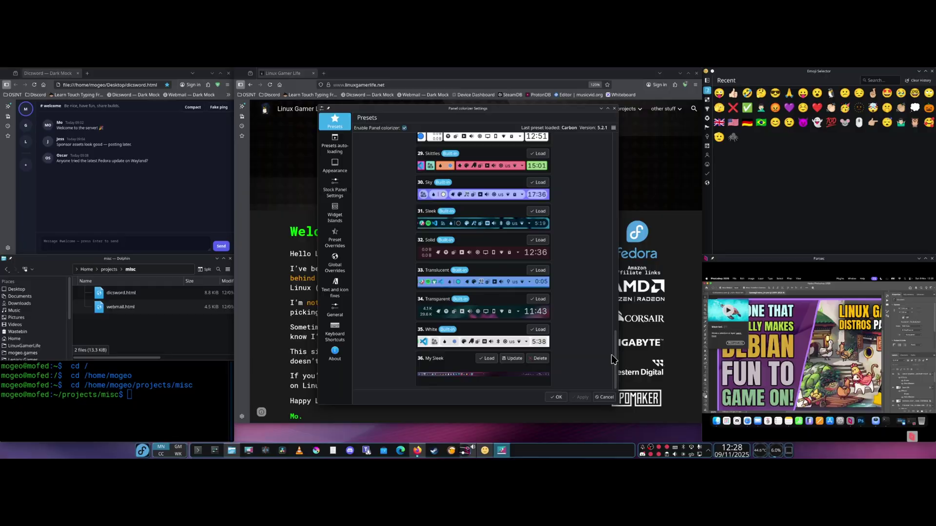
pyautogui.click(487, 359)
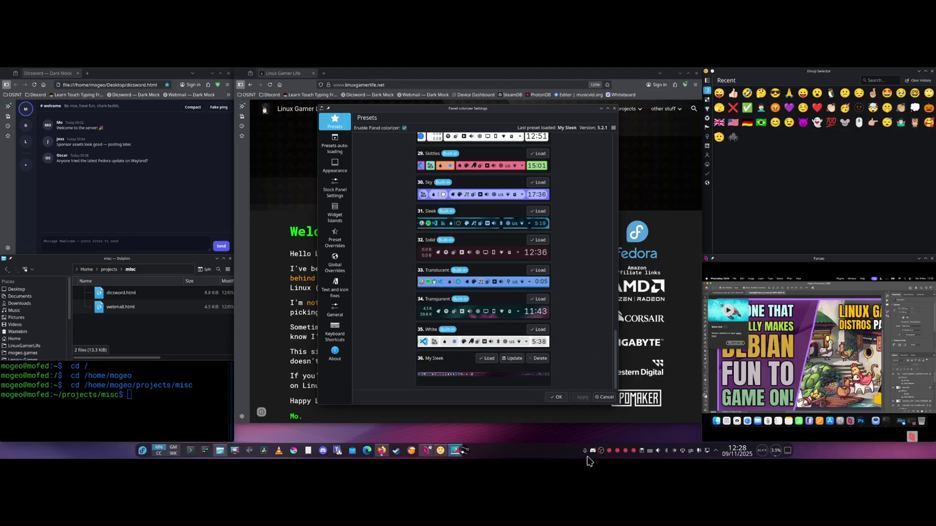
pyautogui.click(614, 109)
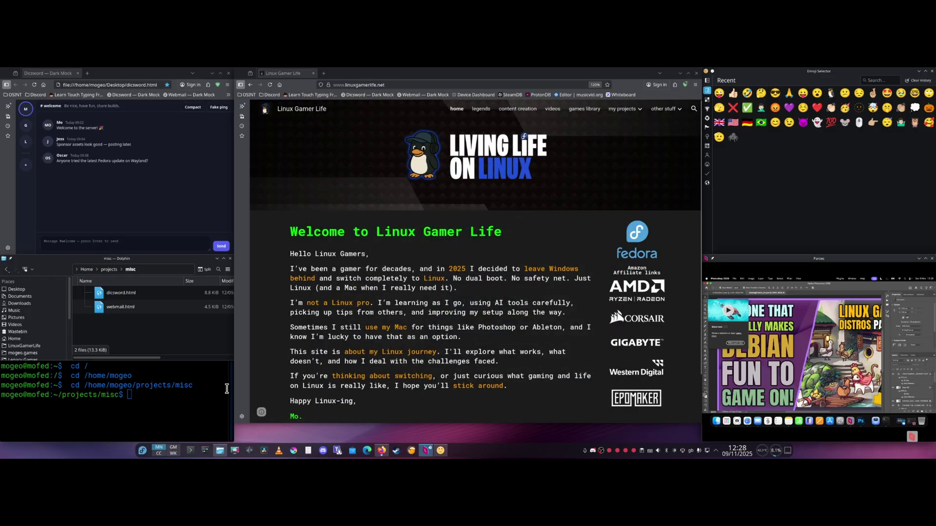